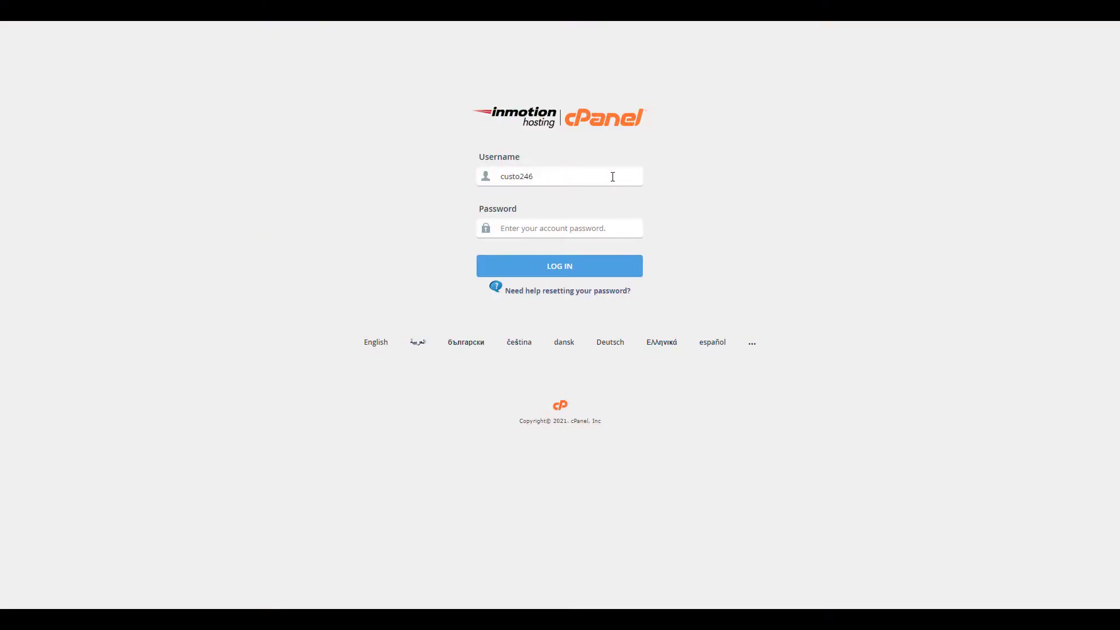
Log in to cPanel with the account username and password, then scroll to the Software section.
text(***)
key(Return)
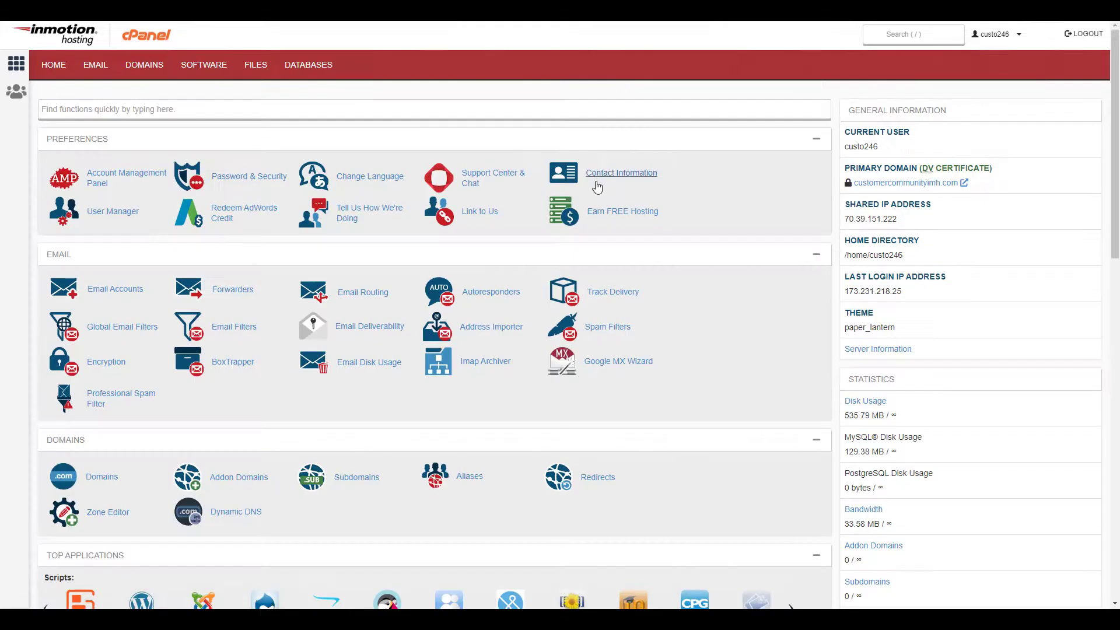
scroll(471, 240, down, 10)
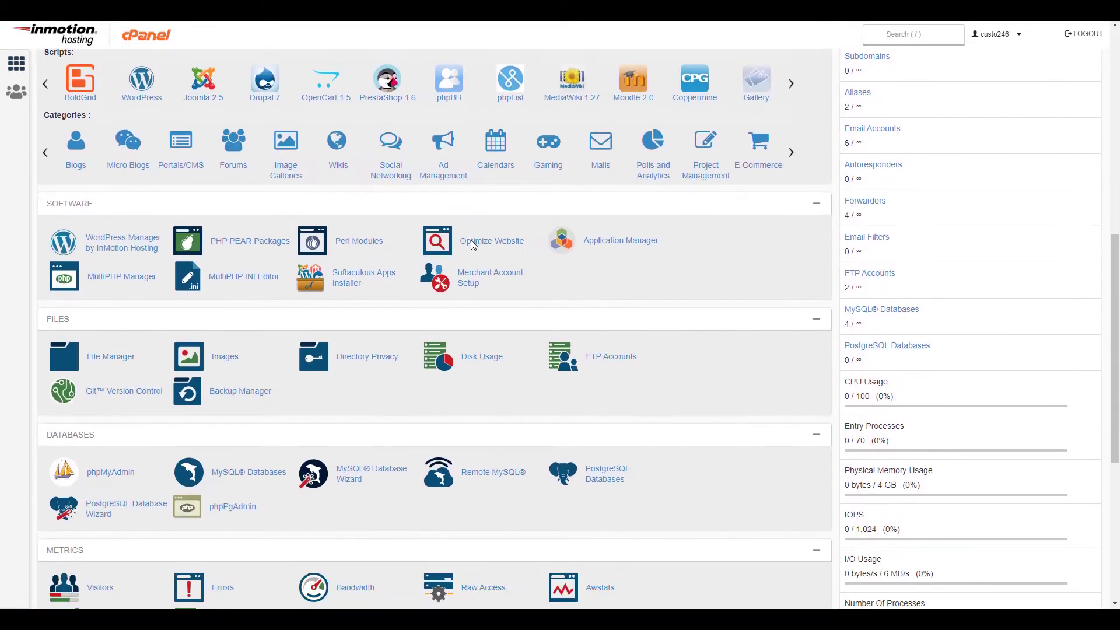
scroll(470, 240, down, 2)
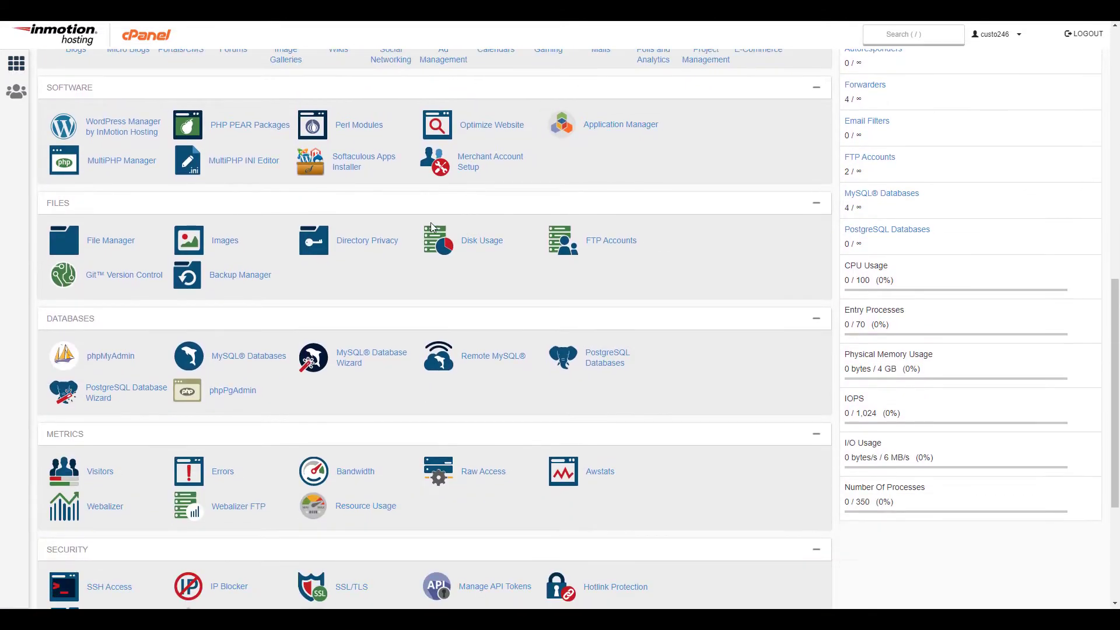
Open Softaculous, search the catalogue for 'aban' and open the AbanteCart application page.
click(362, 170)
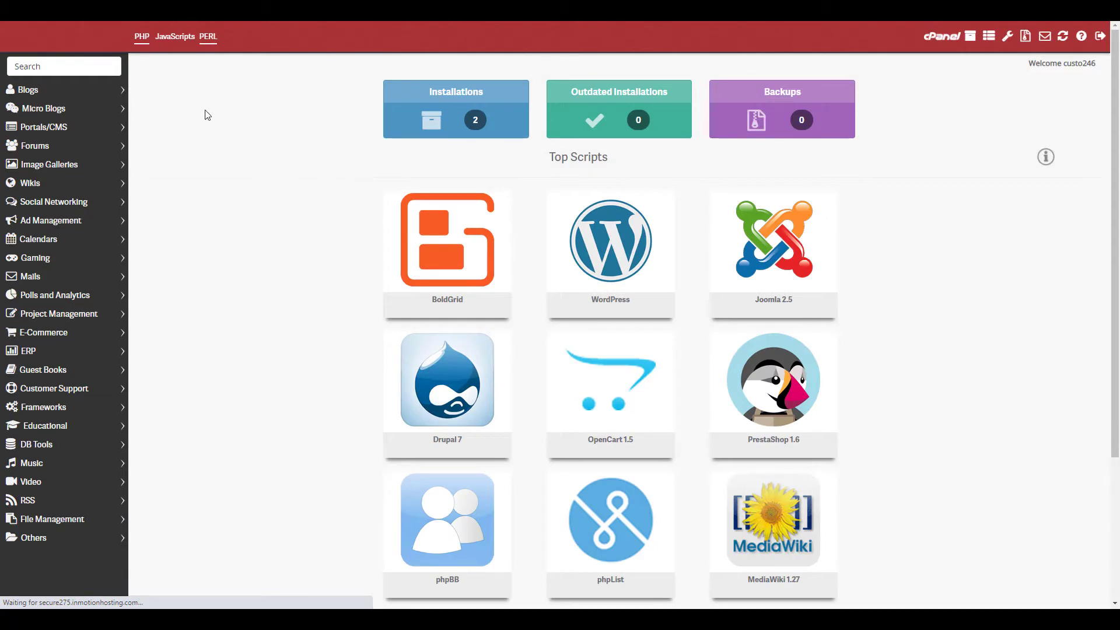
click(96, 70)
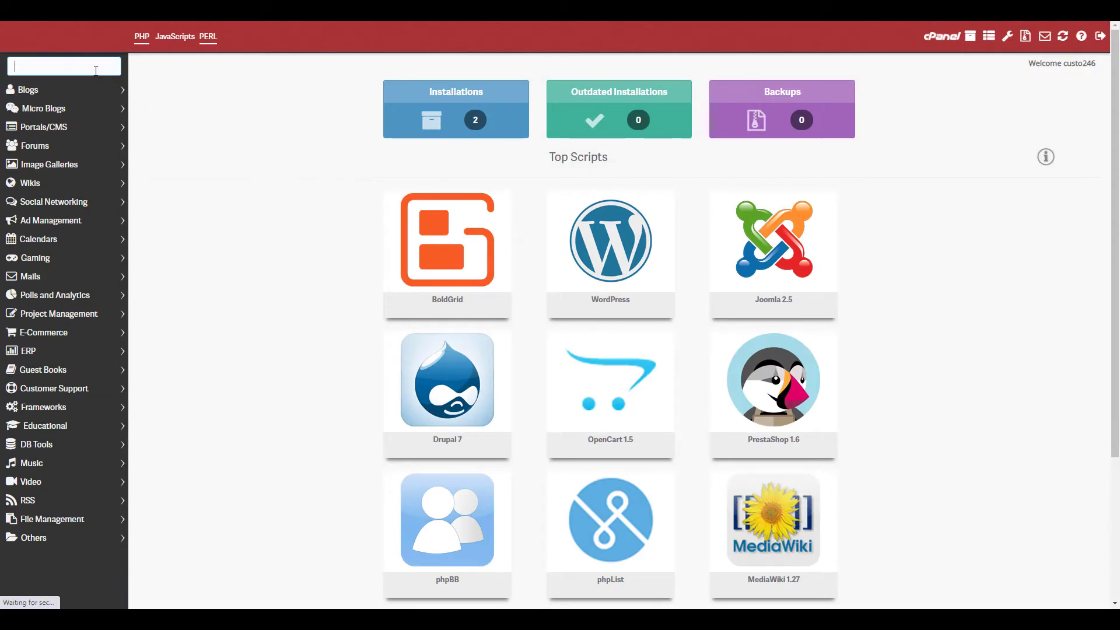
text(abante)
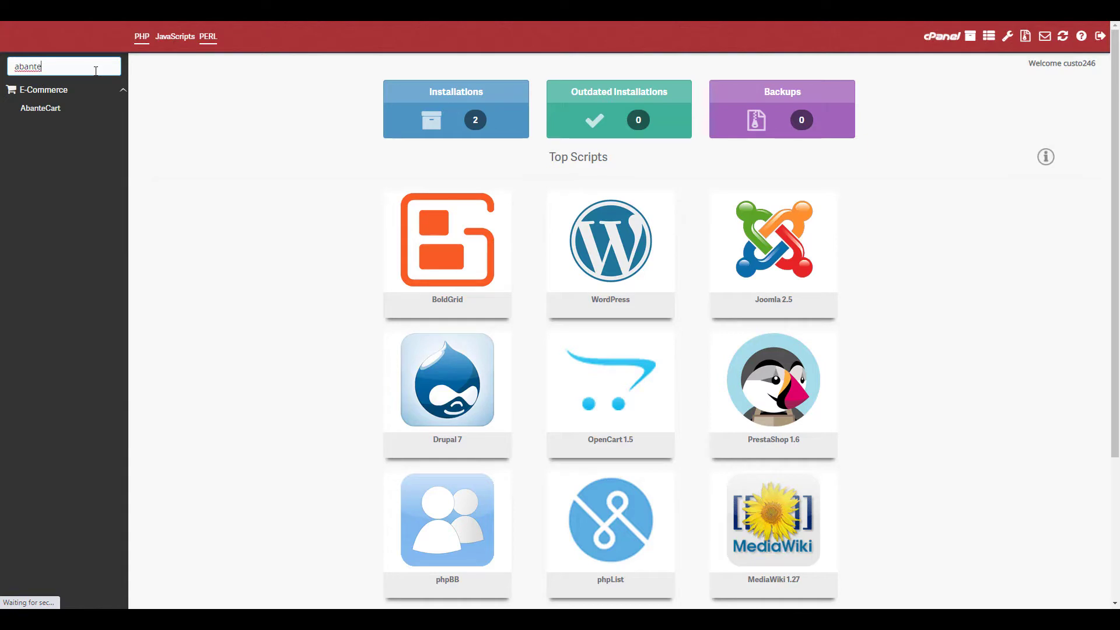
click(42, 109)
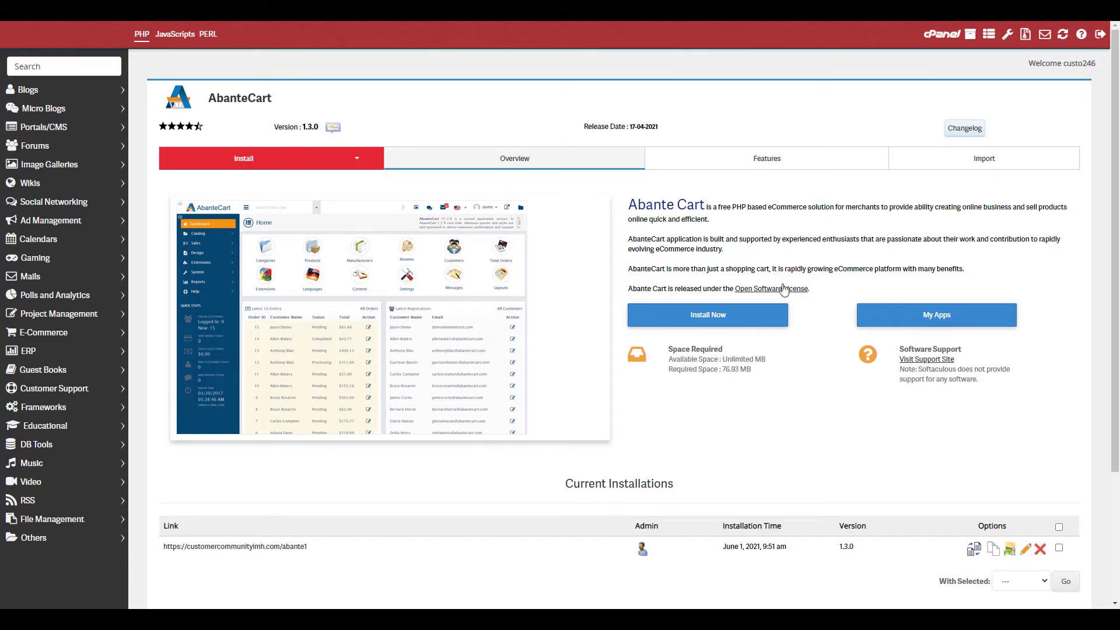
click(261, 164)
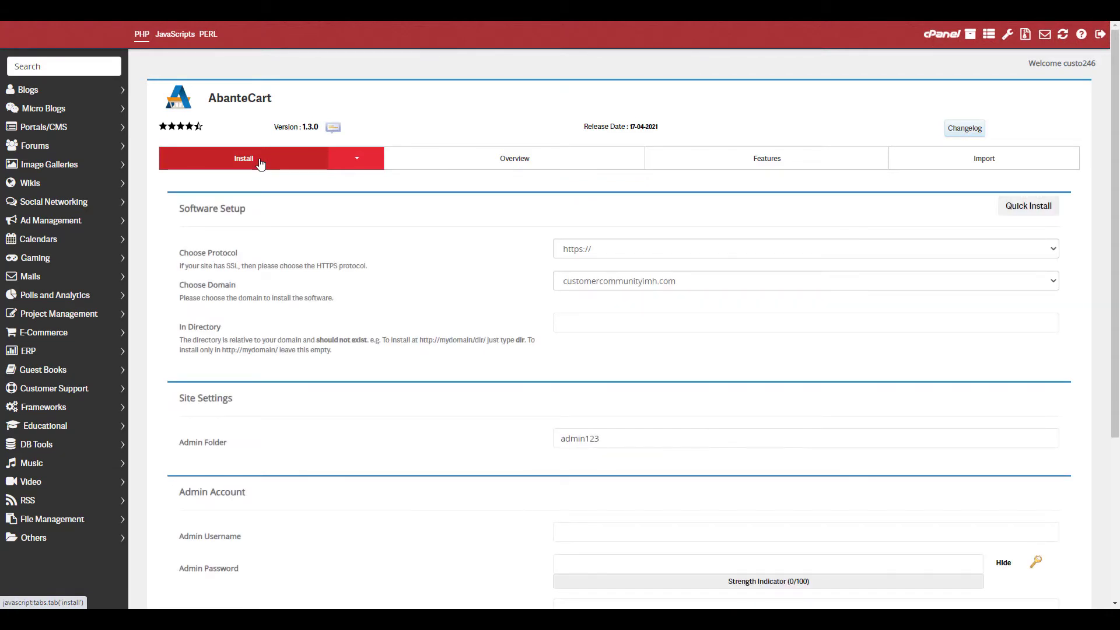
click(577, 249)
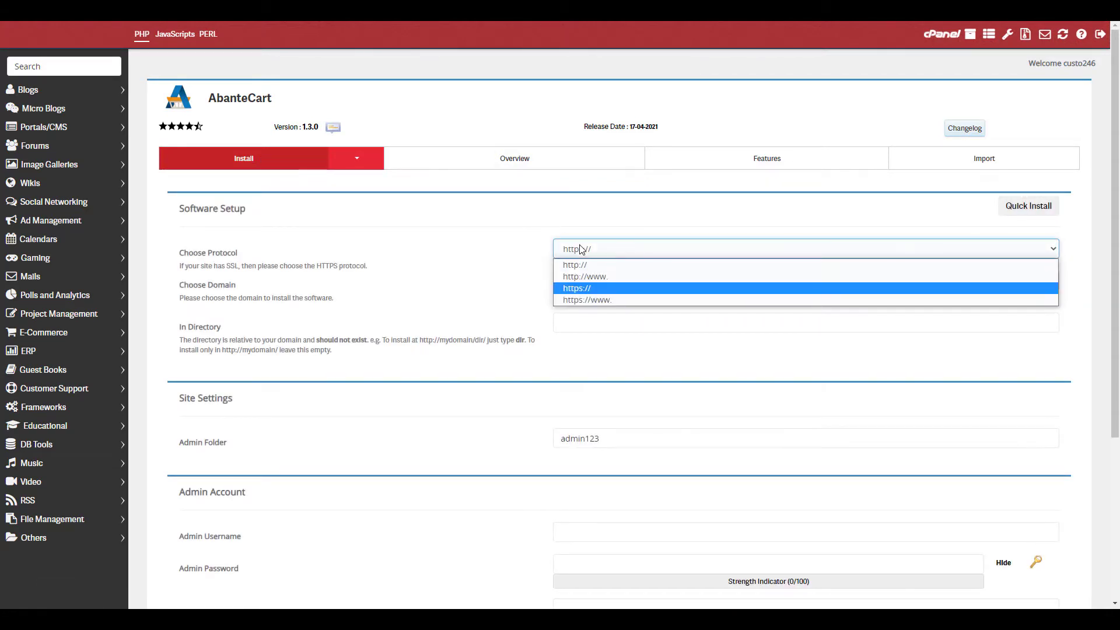
click(621, 288)
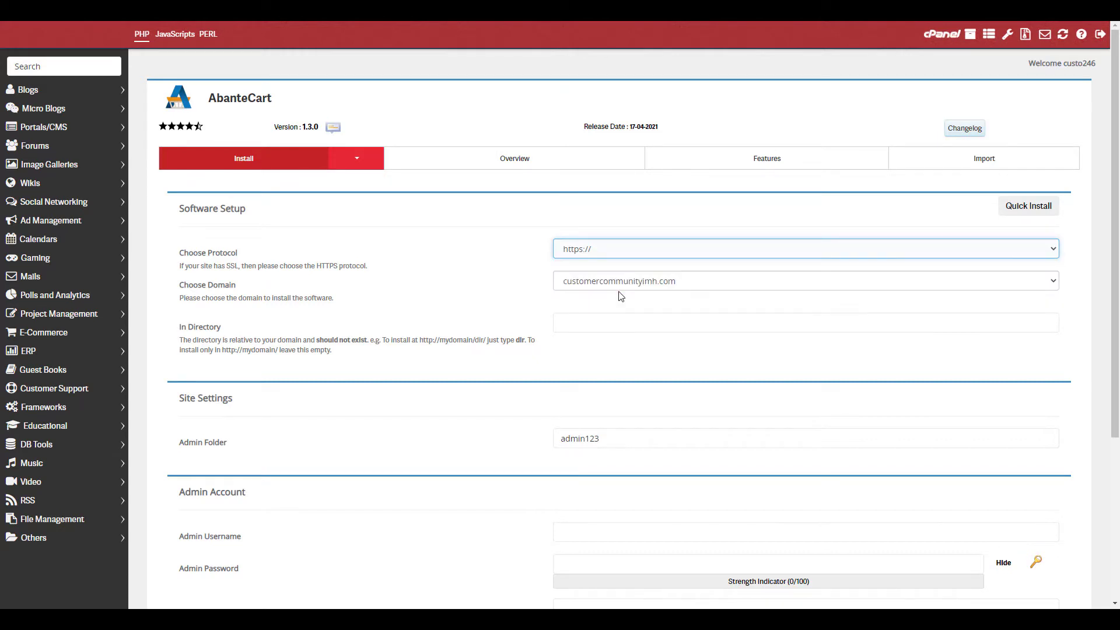
click(621, 284)
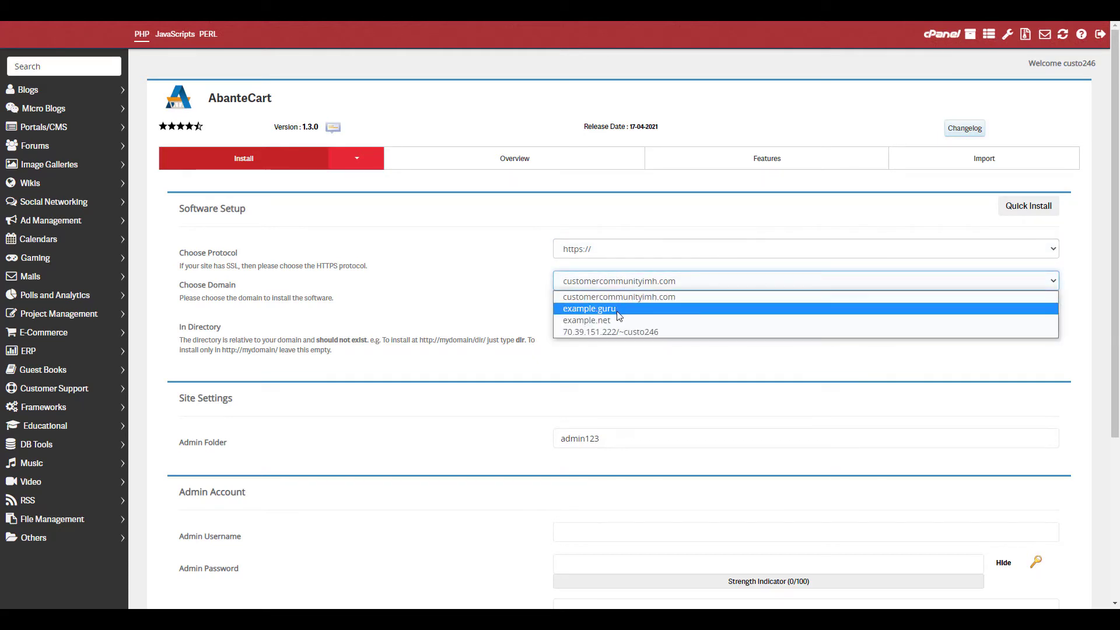
key(Escape)
click(618, 321)
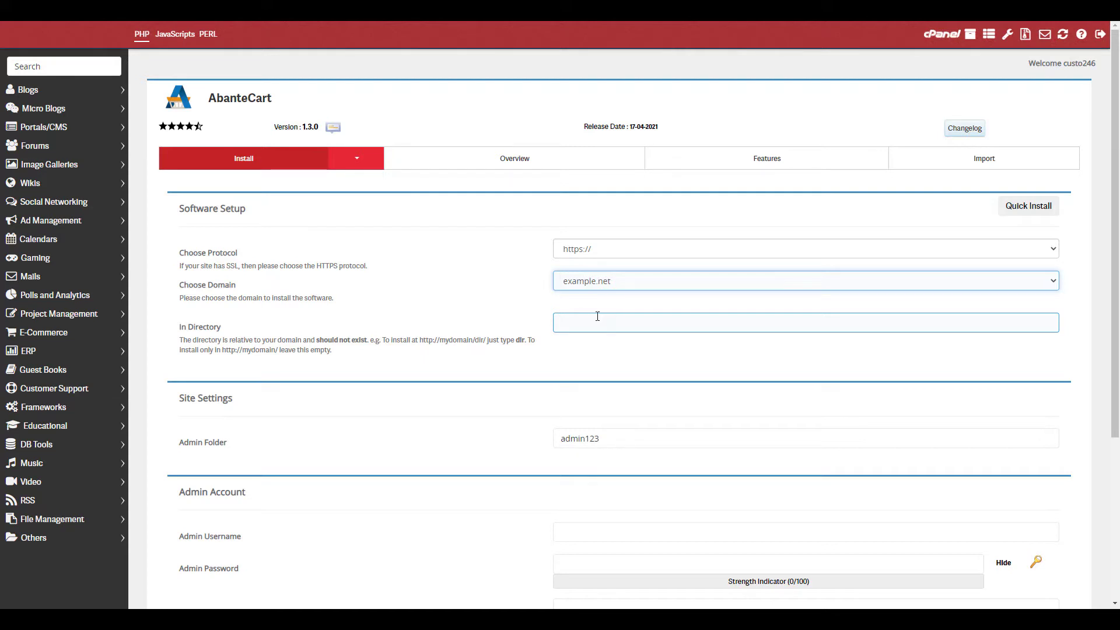
click(657, 325)
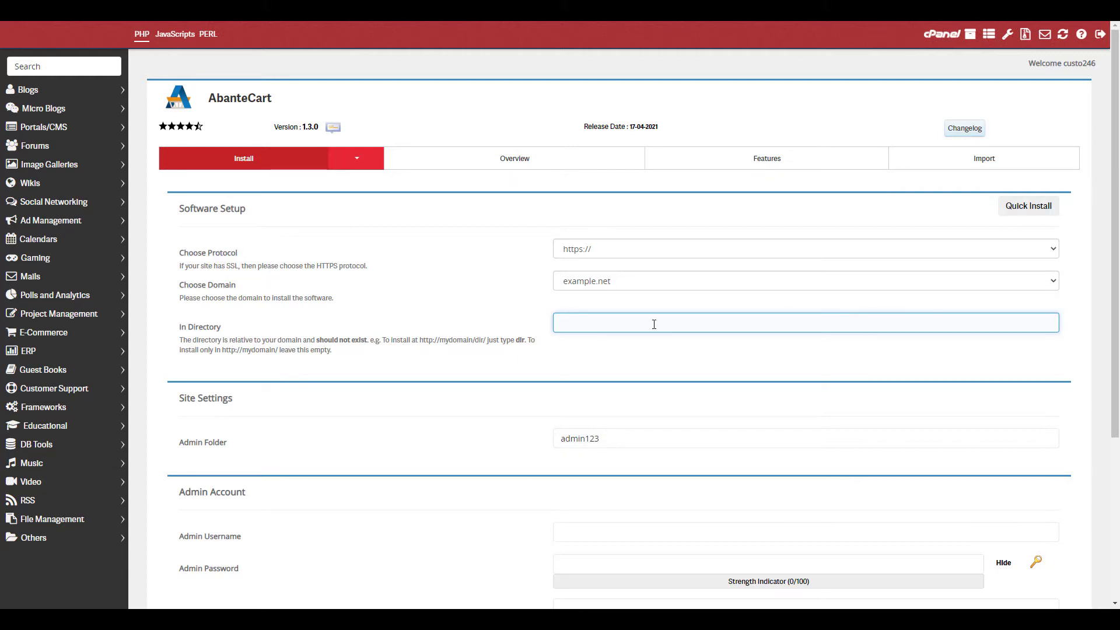
Keep admin folder admin123 and enter admin username 'admin', a strong password and the admin e-mail.
click(628, 440)
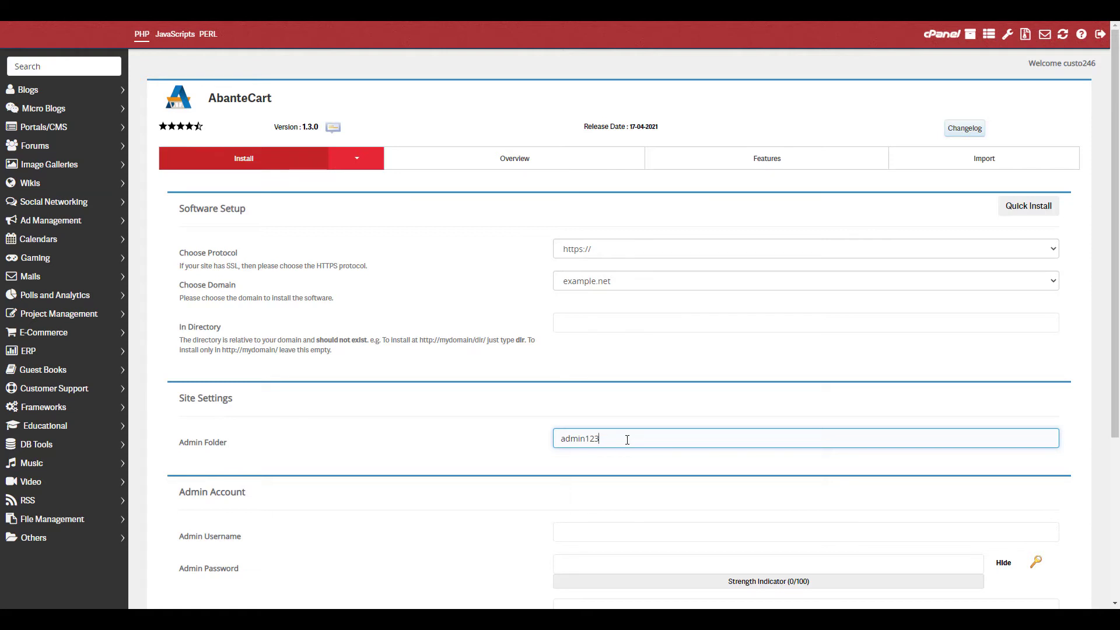
scroll(613, 432, down, 3)
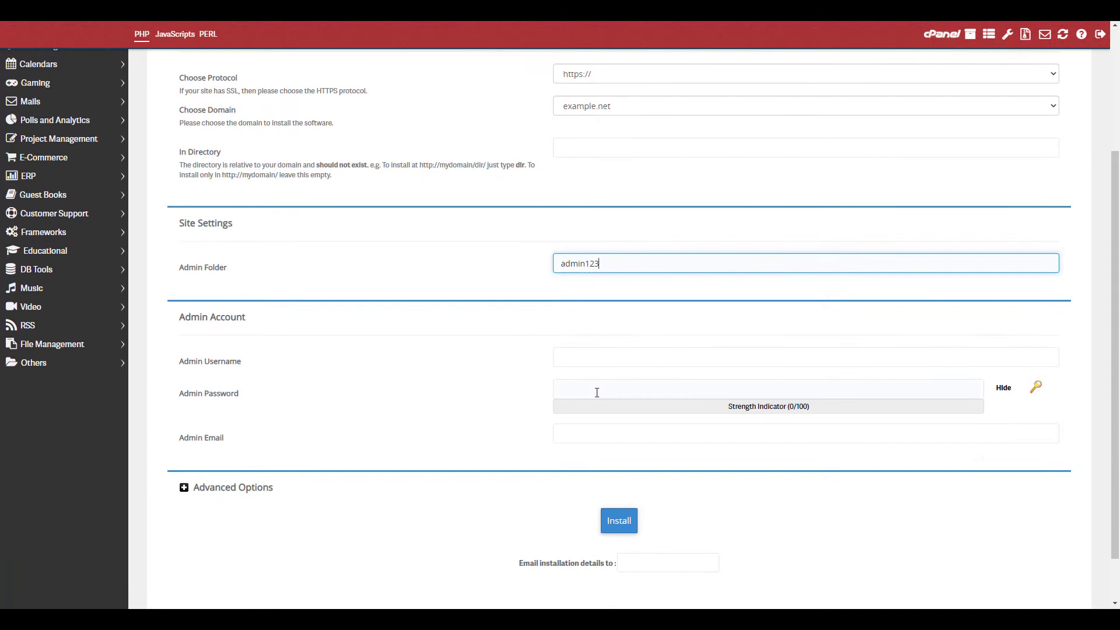
click(593, 363)
text(ad)
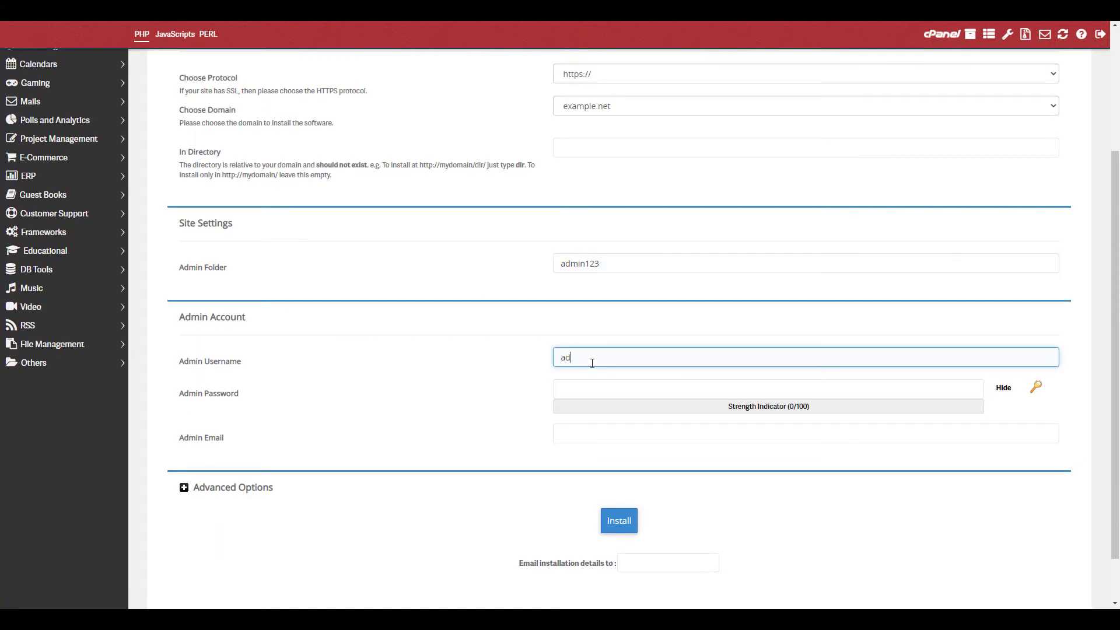
text(min)
click(600, 389)
text(Stron)
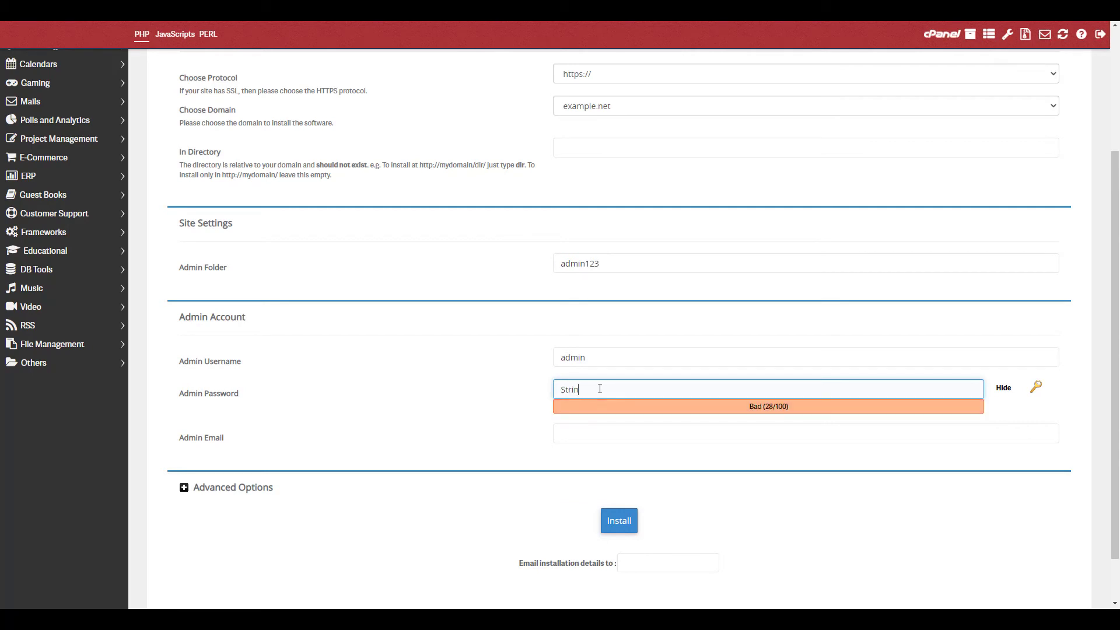
key(BackSpace)
key(BackSpace)
text(ong Password)
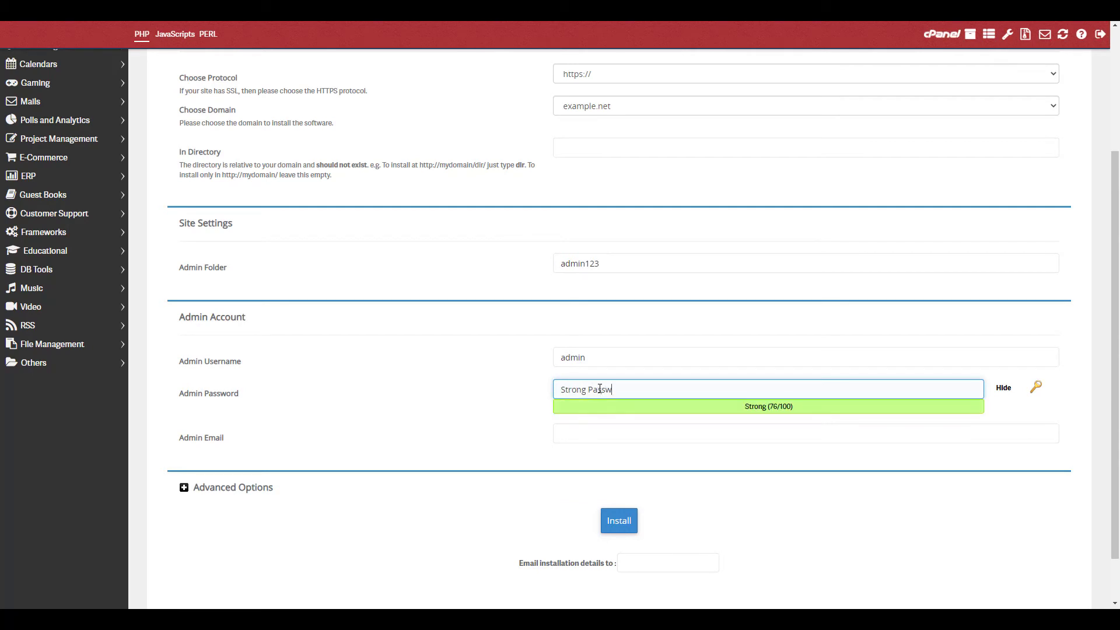
click(625, 431)
text(user)
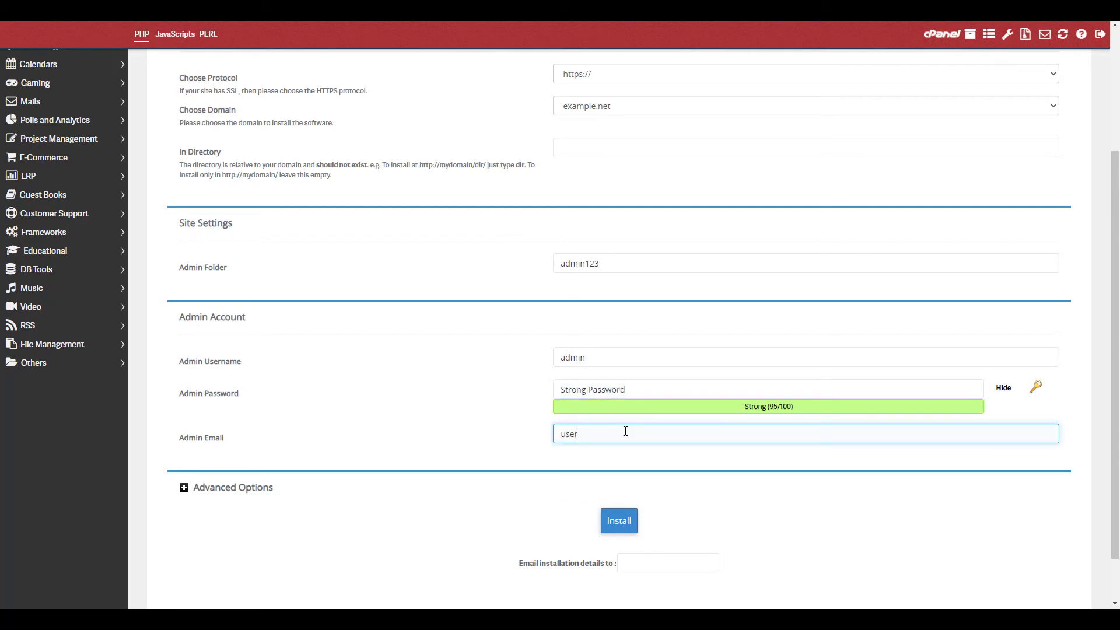
text(@example.com)
Expand Advanced Options and have installation details e-mailed to the admin e-mail address.
click(249, 491)
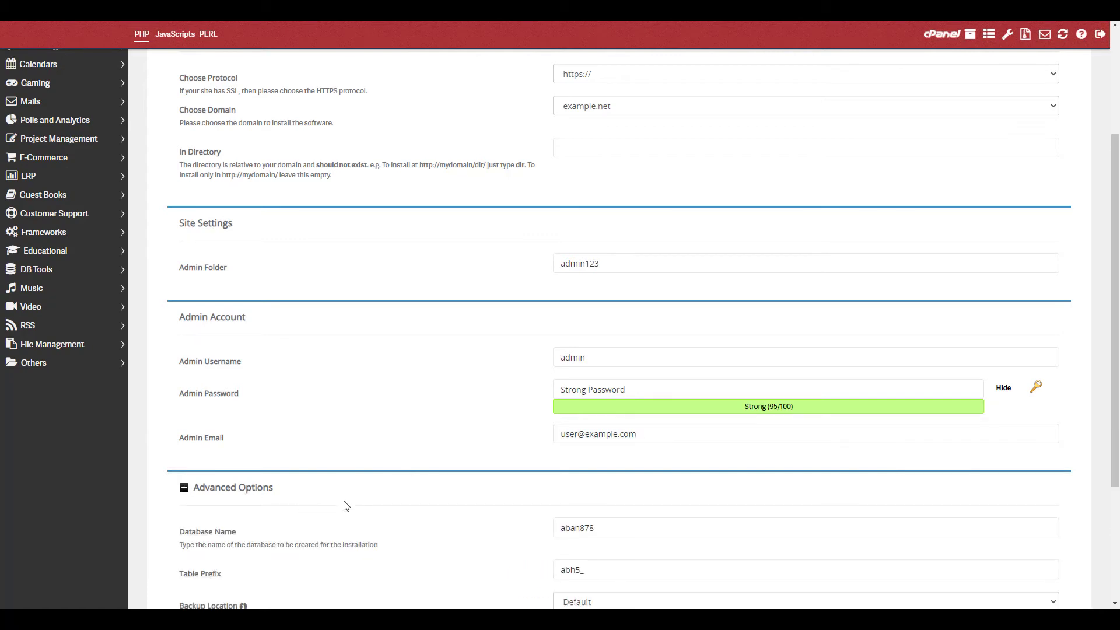
scroll(348, 506, down, 2)
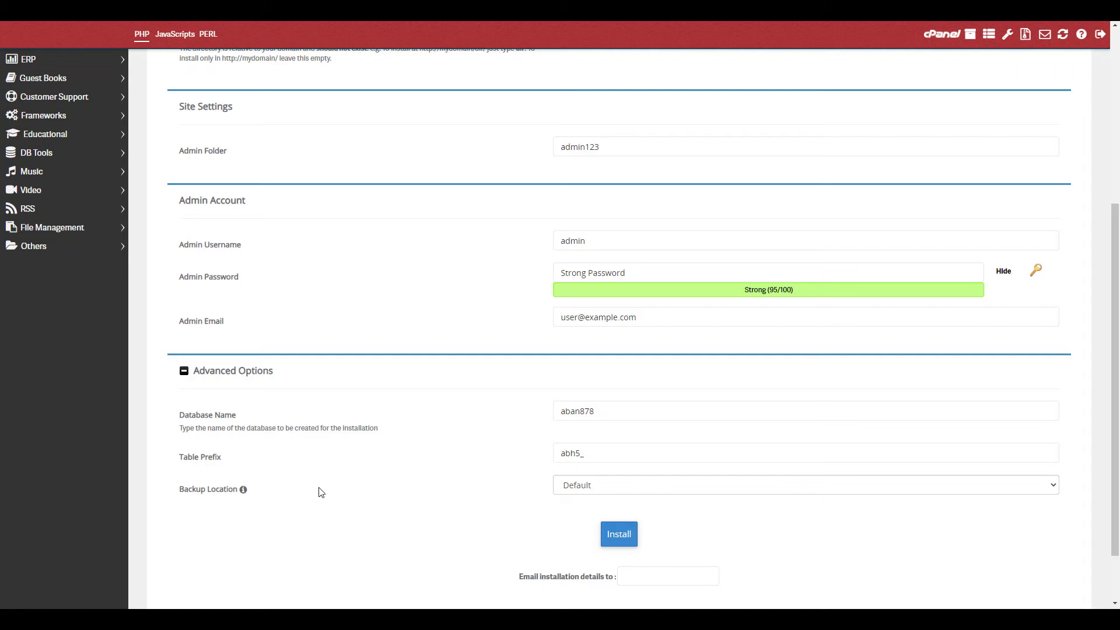
scroll(321, 490, down, 2)
click(625, 505)
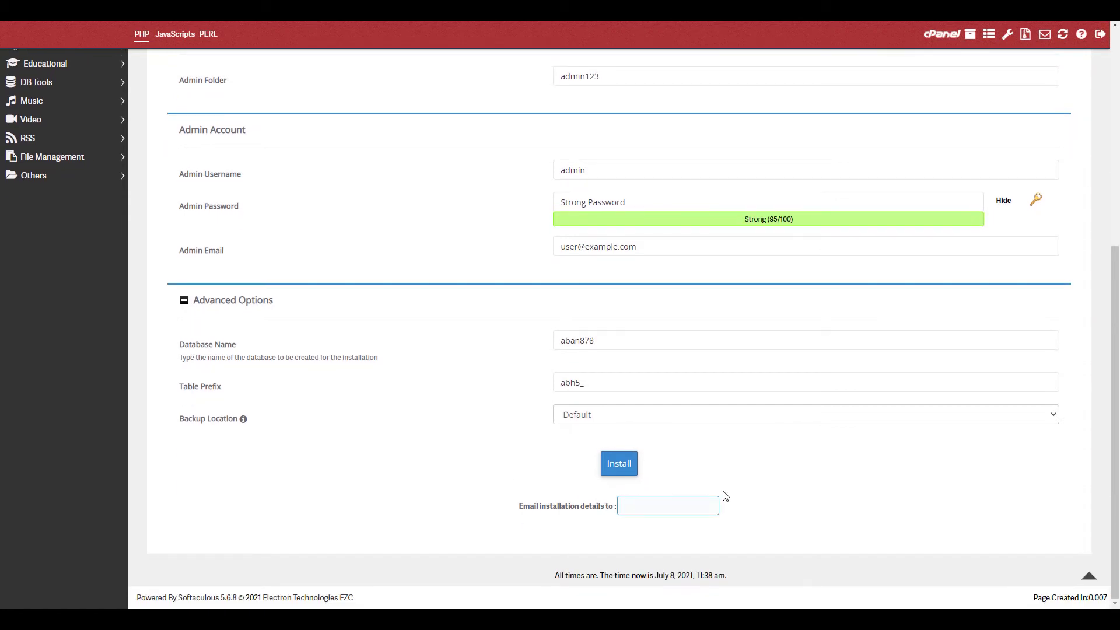
text(user@example.com)
Start the AbanteCart installation on example.net with the Install button.
click(621, 466)
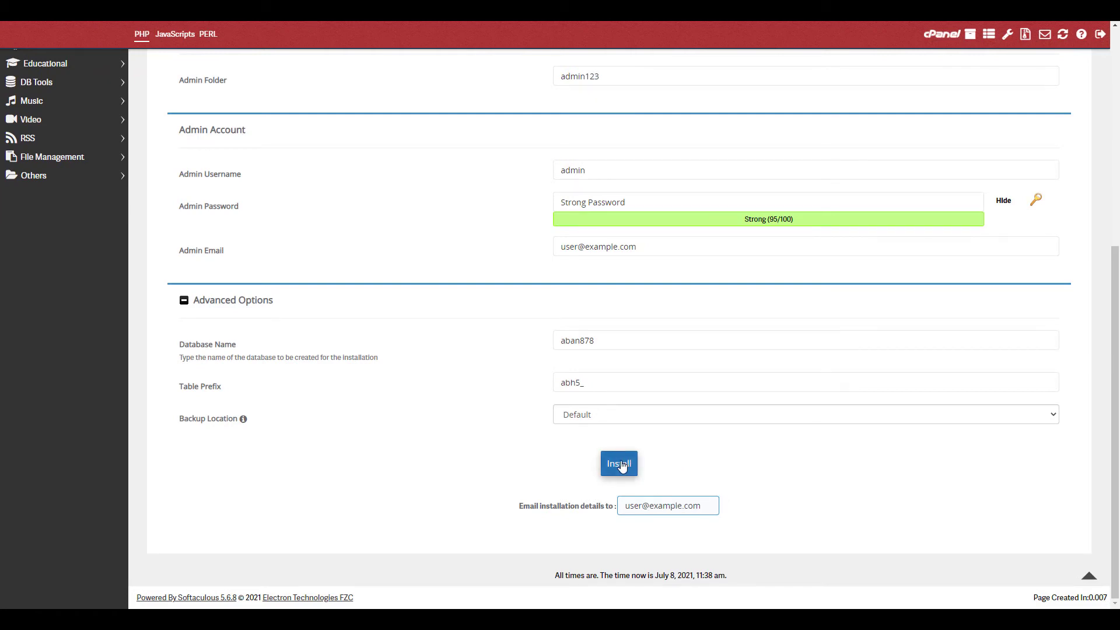